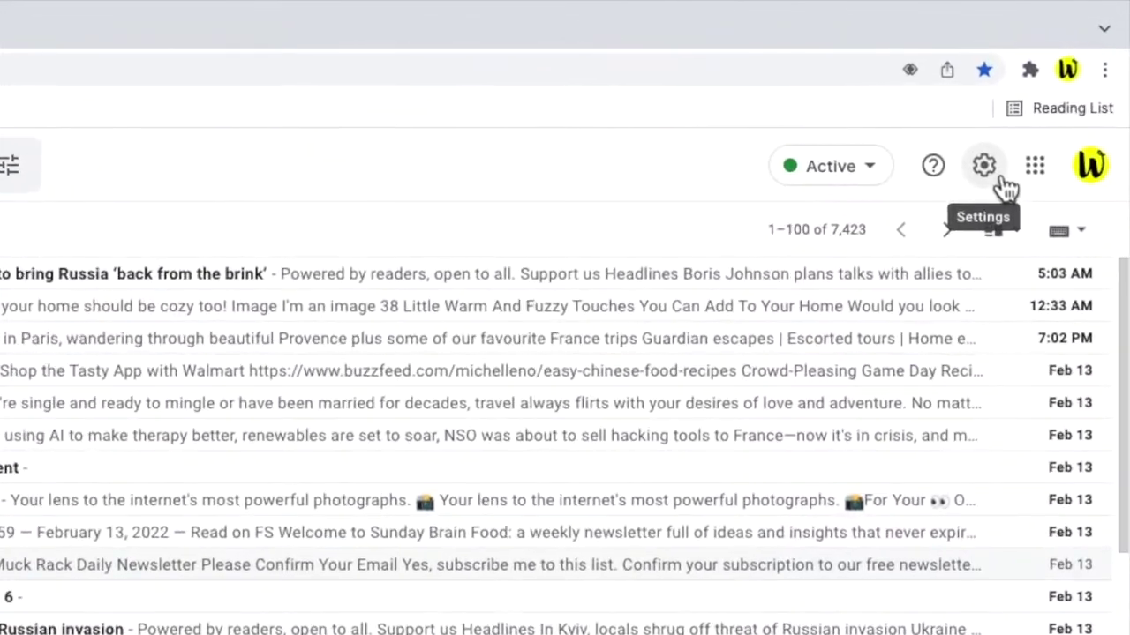
Step: Open Gmail's full settings through the gear's quick settings panel
{"action": "left_click", "coordinate": [1003, 185]}
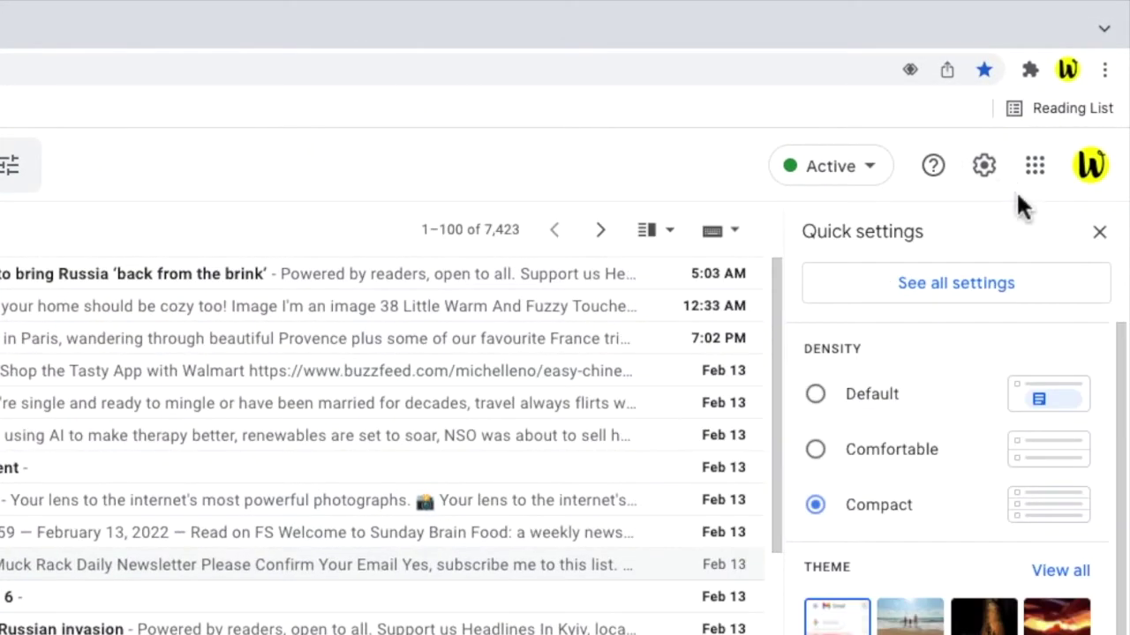
{"action": "left_click", "coordinate": [1071, 291]}
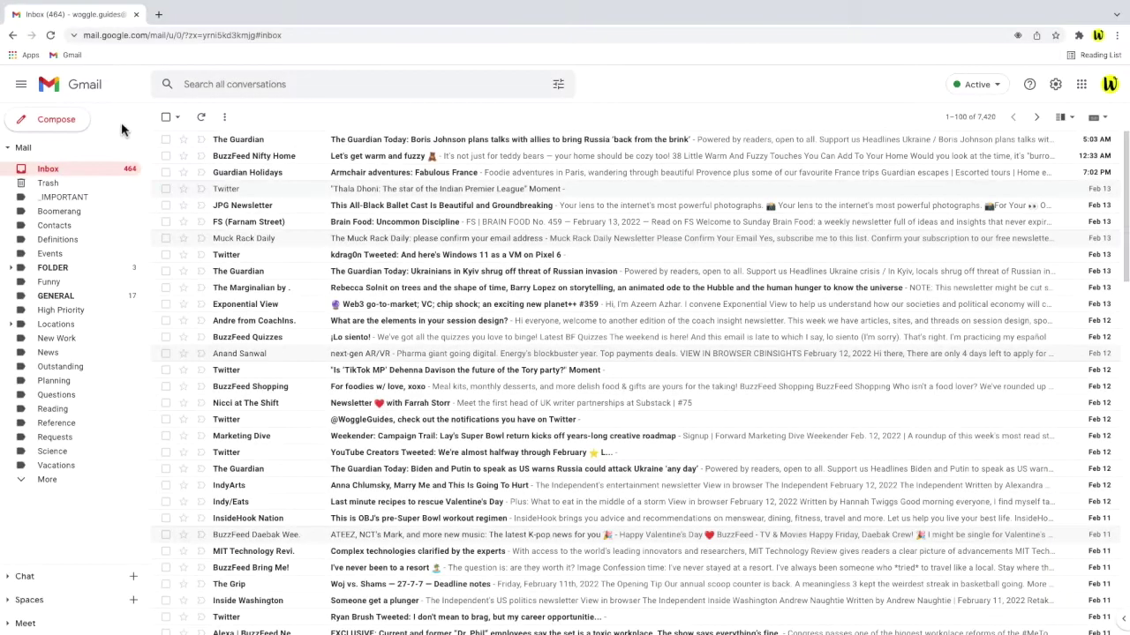
Step: Trash the ballet newsletter, archive the Marginalian email and mute the Fabulous France conversation
{"action": "left_click", "coordinate": [269, 204]}
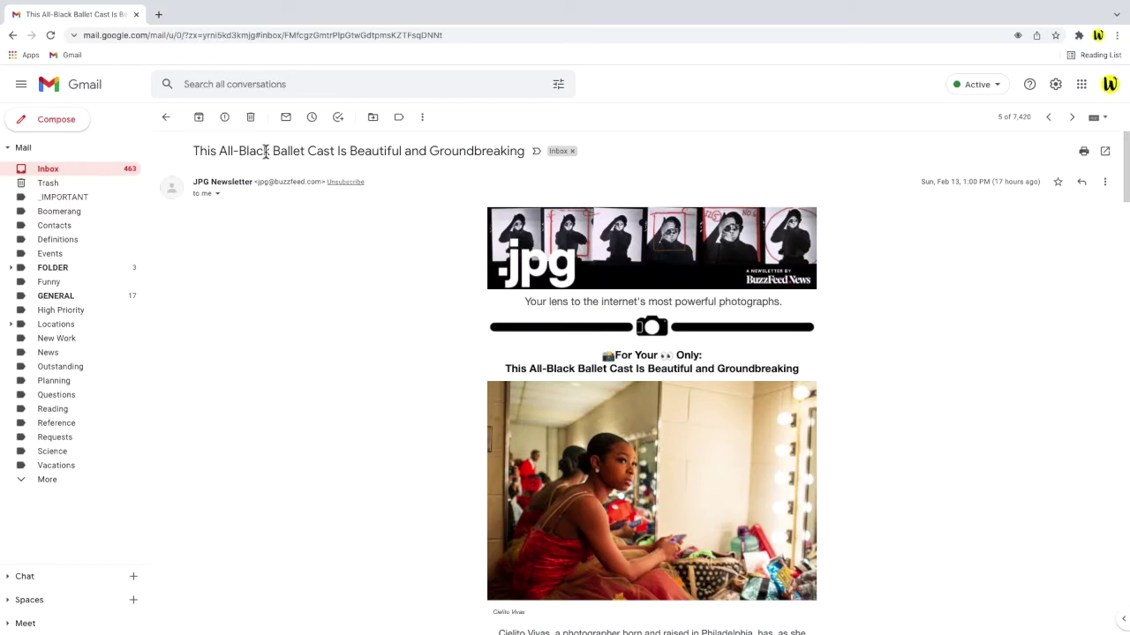
{"action": "left_click", "coordinate": [250, 116]}
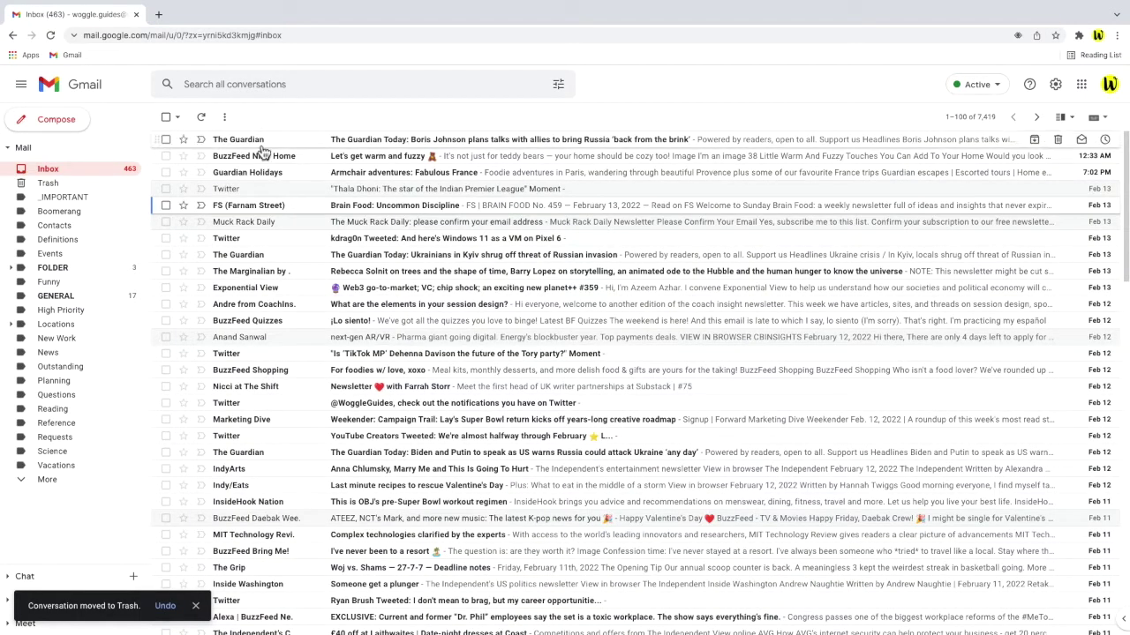
{"action": "left_click", "coordinate": [254, 276]}
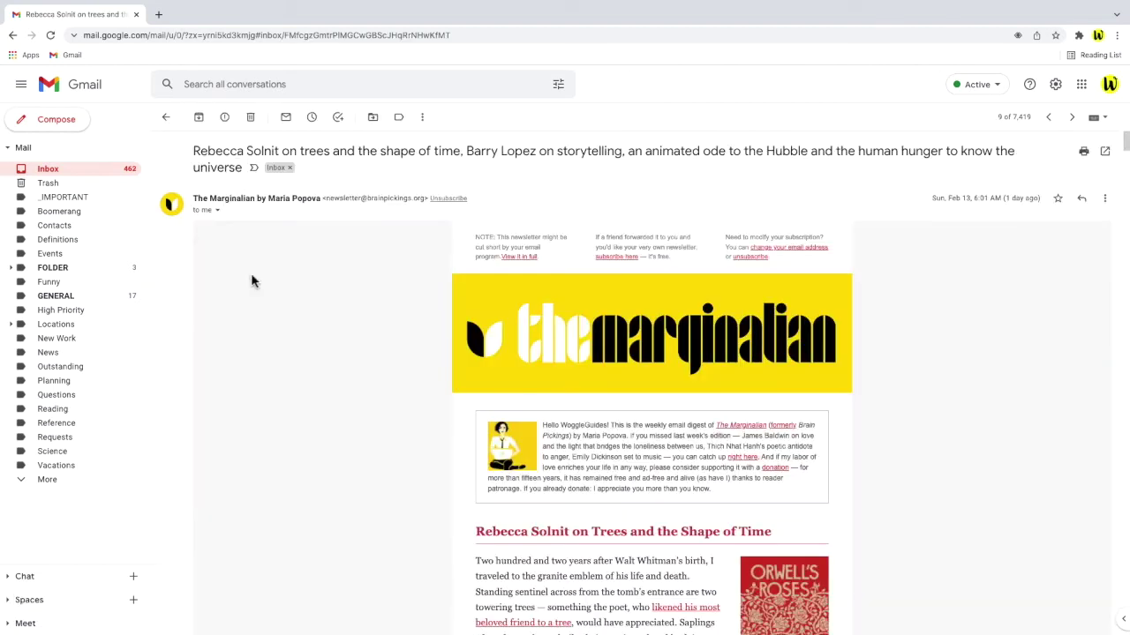
{"action": "left_click", "coordinate": [200, 117]}
{"action": "left_click", "coordinate": [247, 172]}
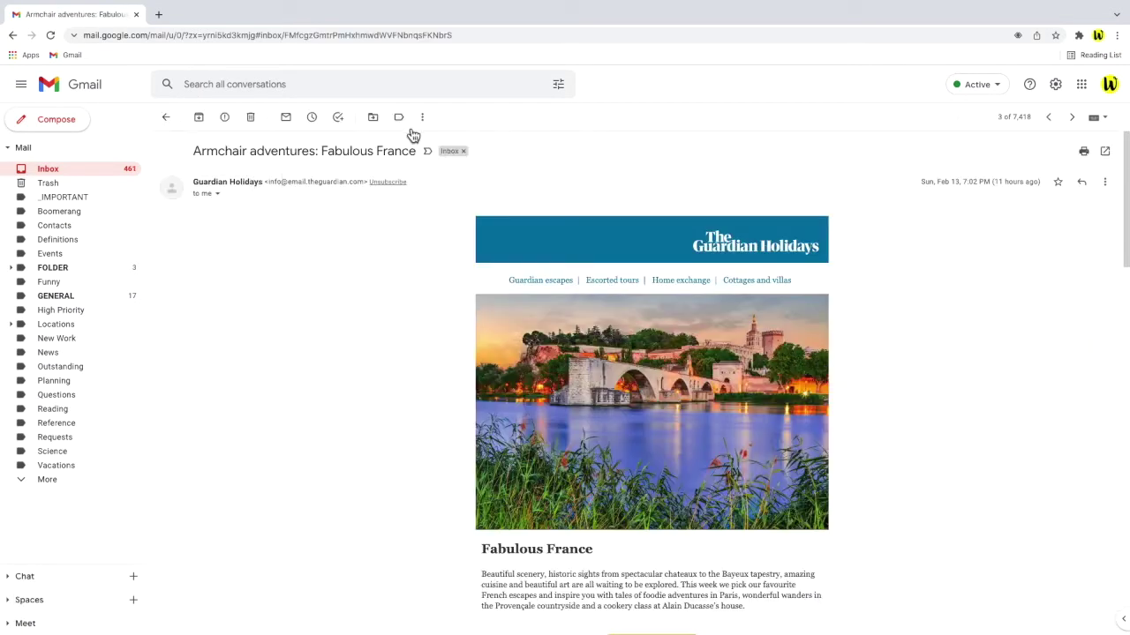
{"action": "left_click", "coordinate": [421, 116]}
{"action": "left_click", "coordinate": [439, 232]}
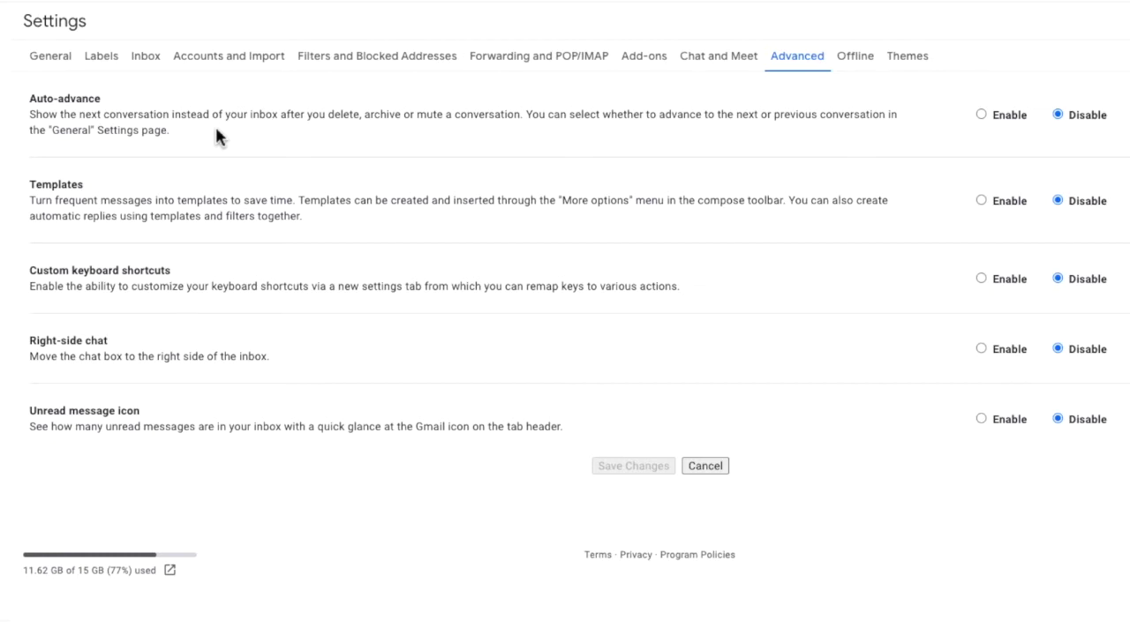
Step: Set Auto-advance to Enable on the Advanced settings tab
{"action": "left_click", "coordinate": [981, 115]}
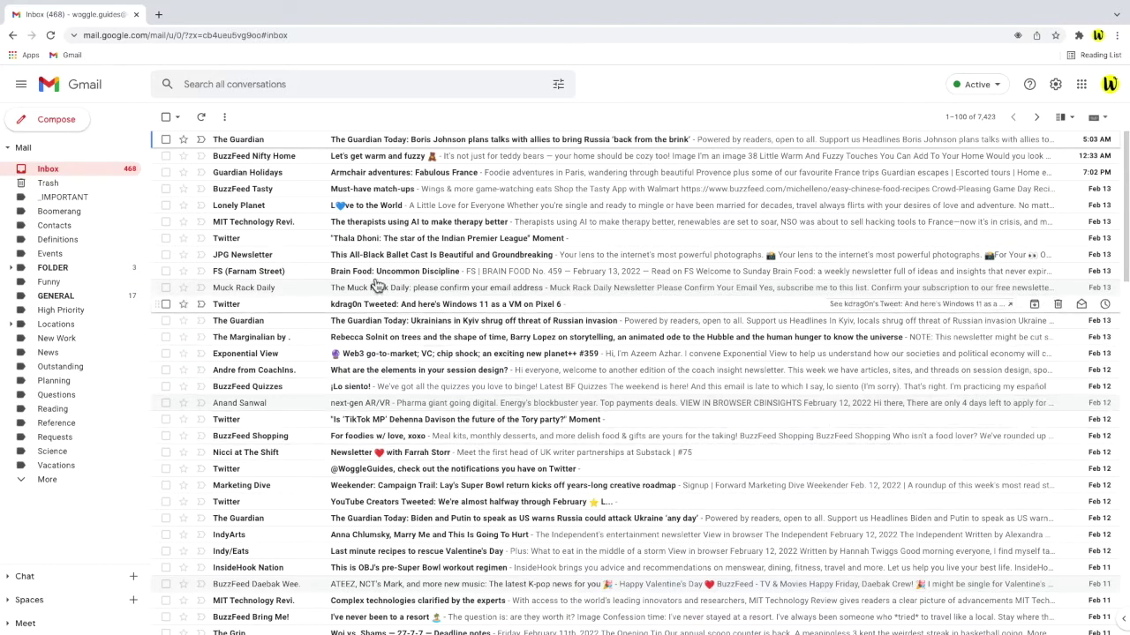
Step: Trash the BuzzFeed Tasty email, archive the Lonely Planet email, and show more actions
{"action": "left_click", "coordinate": [289, 189]}
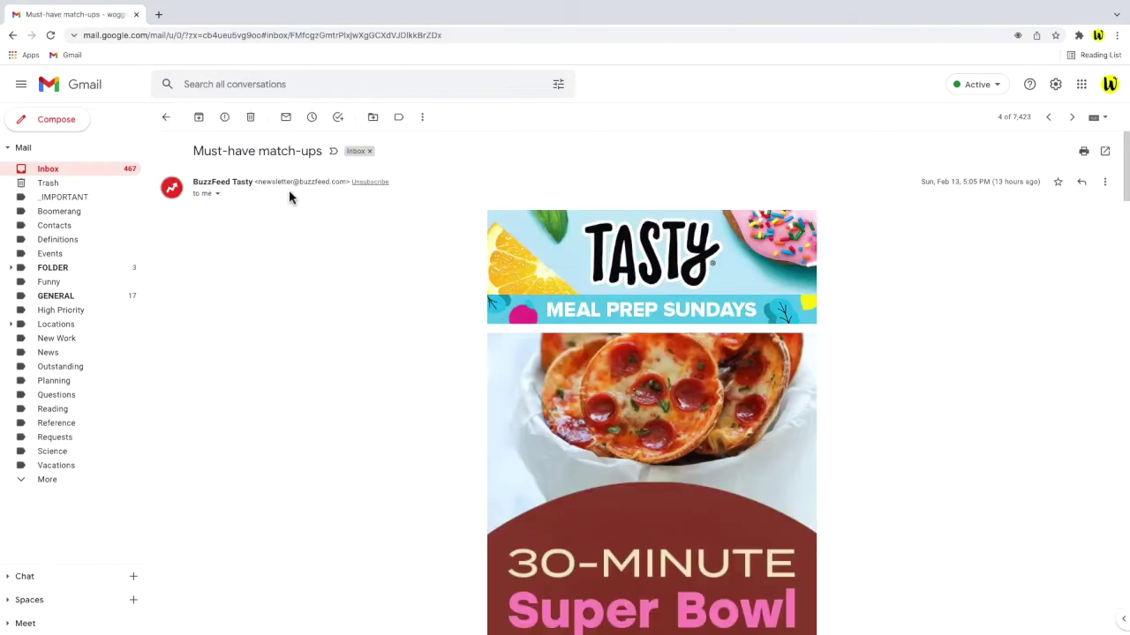
{"action": "left_click", "coordinate": [252, 118]}
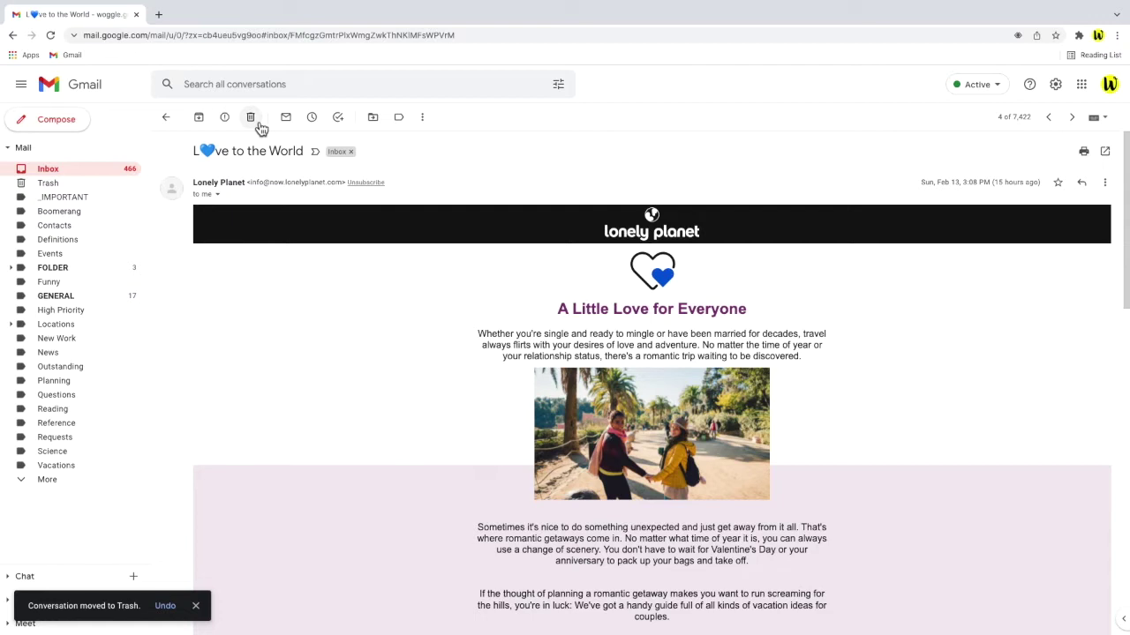
{"action": "left_click", "coordinate": [199, 117]}
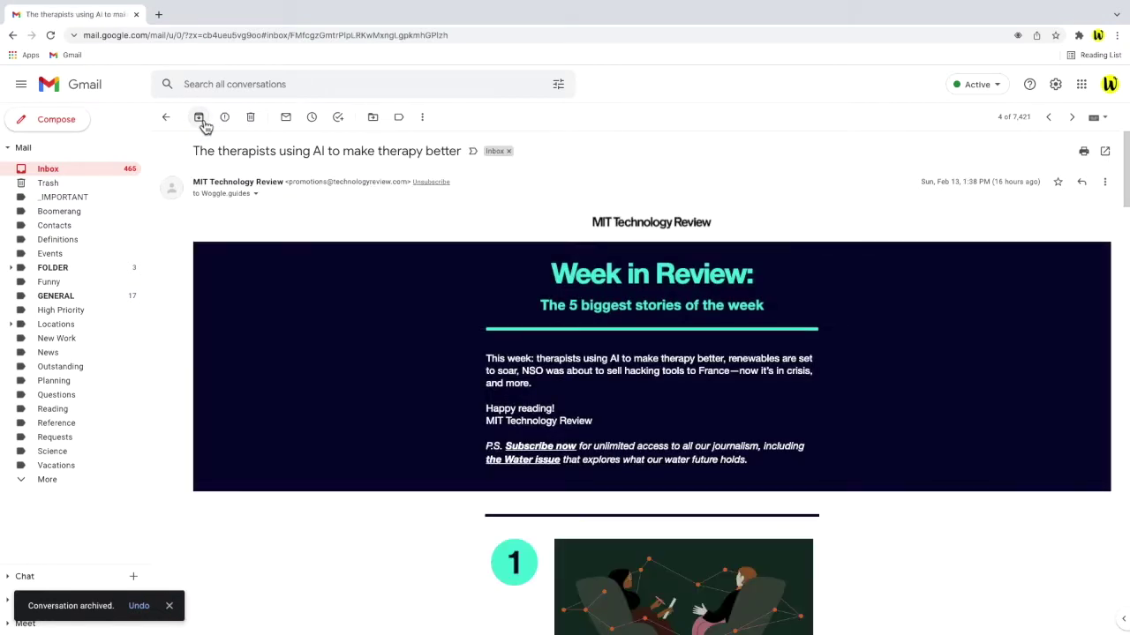
{"action": "left_click", "coordinate": [422, 118]}
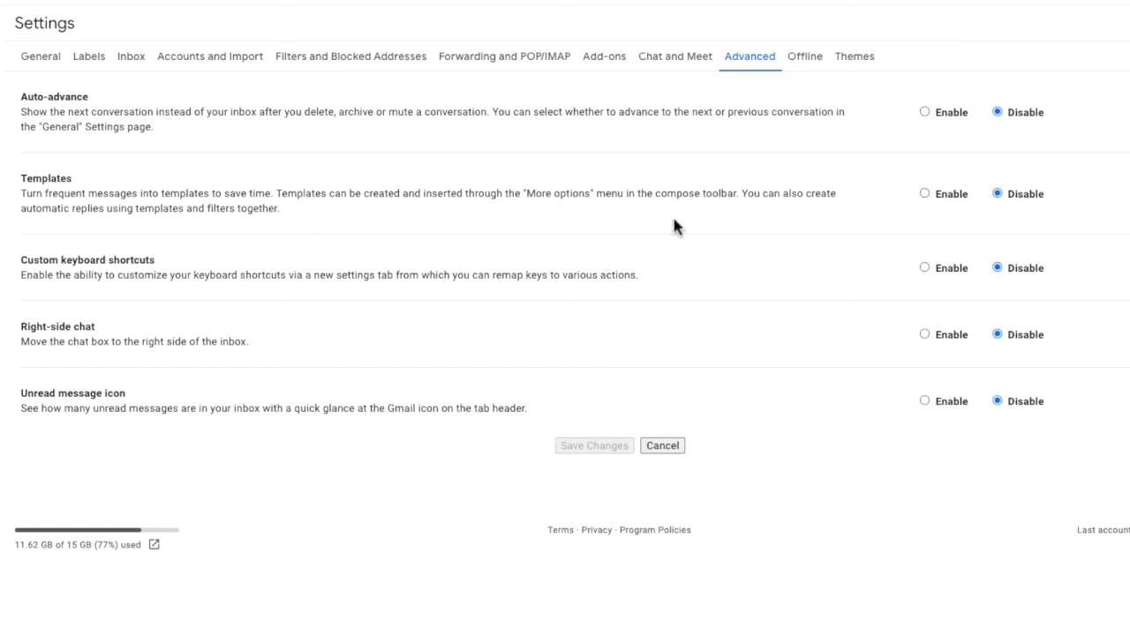
Step: Enable Templates in Advanced settings, save the change, and start a new message
{"action": "left_click", "coordinate": [924, 194]}
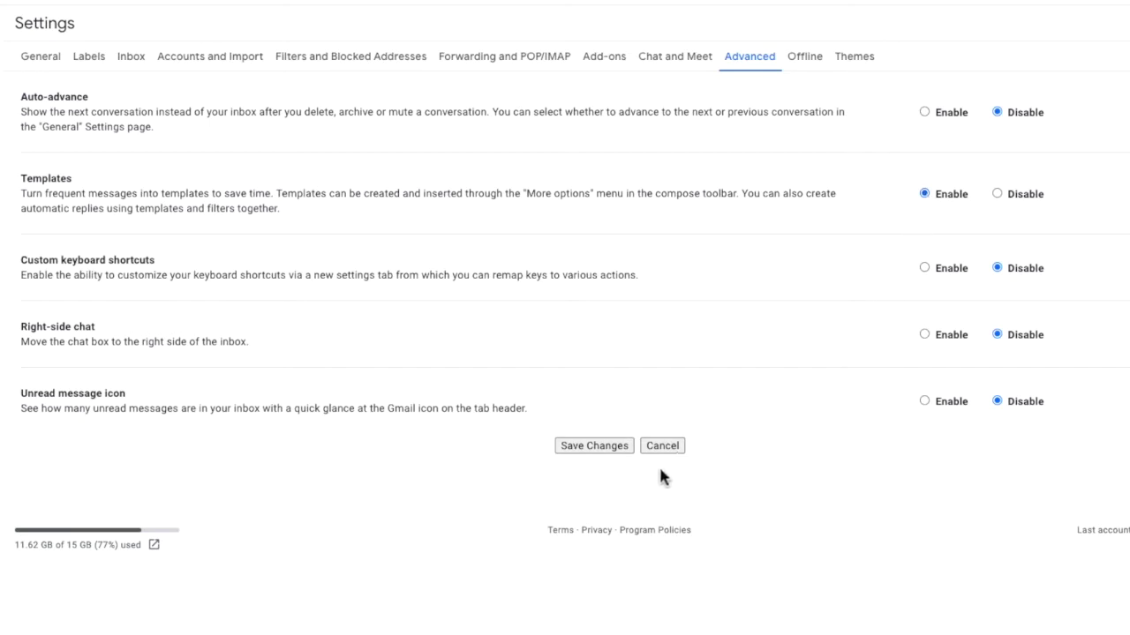
{"action": "left_click", "coordinate": [616, 447]}
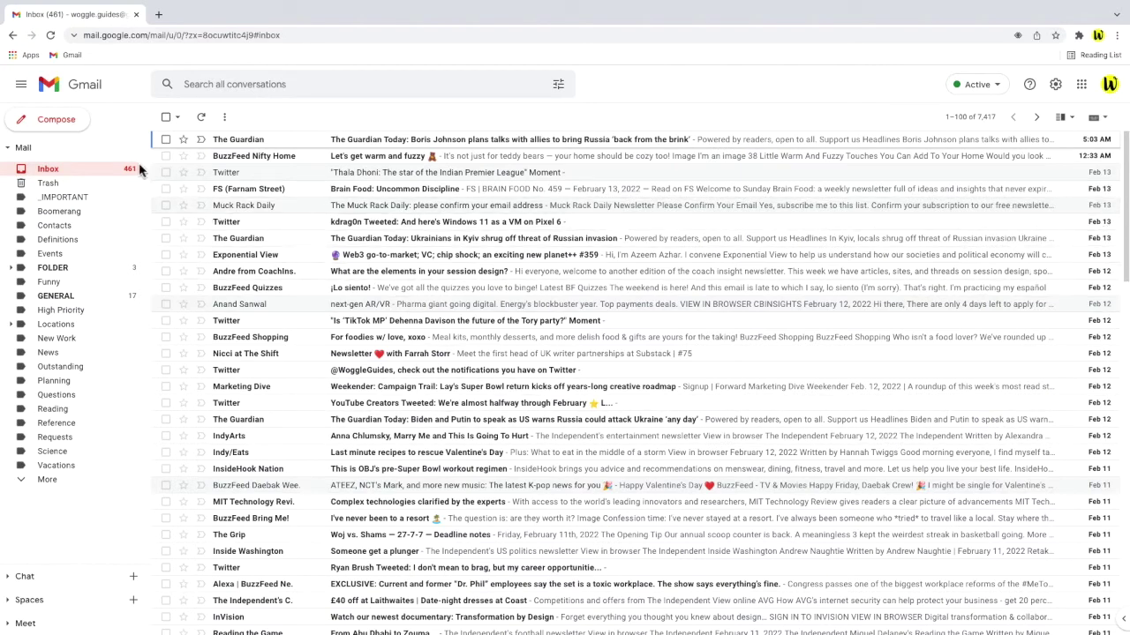
{"action": "left_click", "coordinate": [89, 124]}
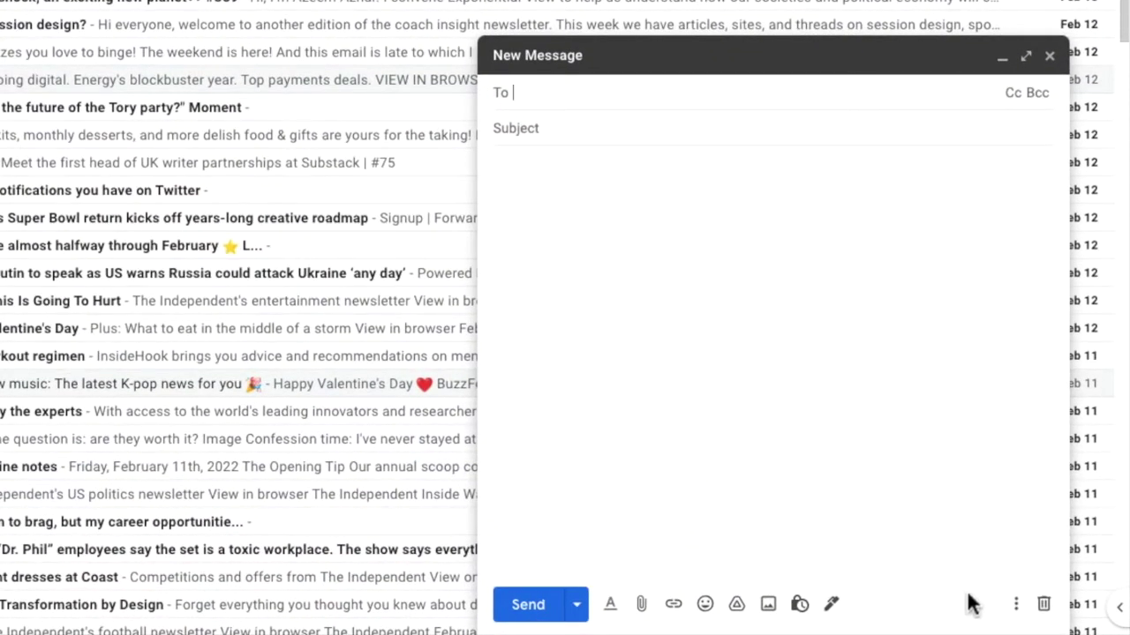
Step: Insert the 'Secret Annual Review 2021' template into the new message
{"action": "left_click", "coordinate": [1016, 605]}
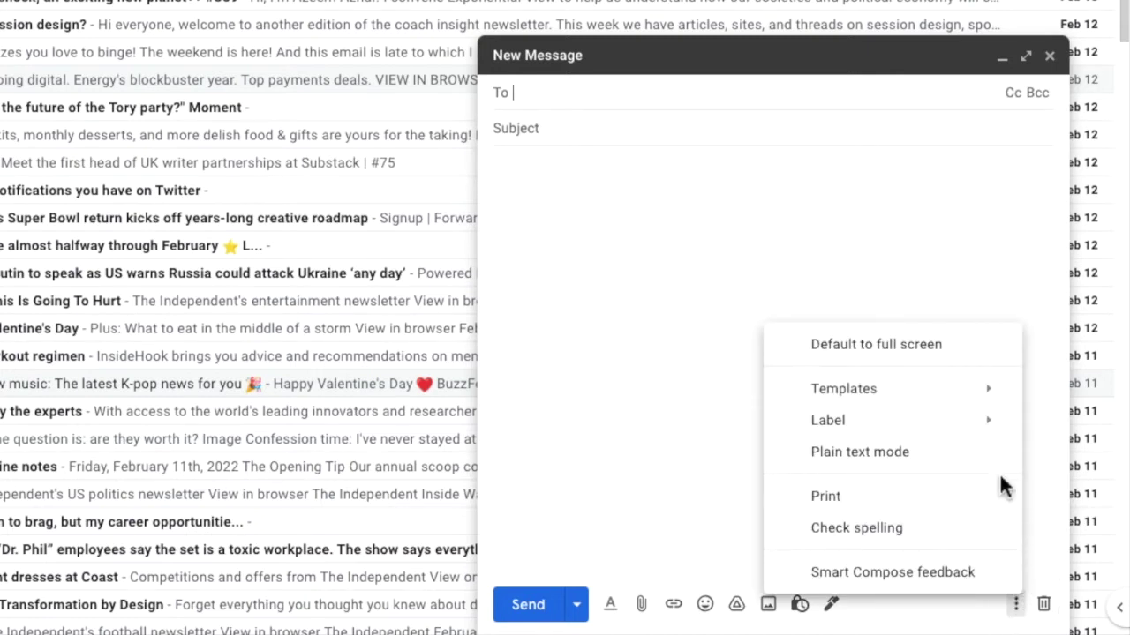
{"action": "mouse_move", "coordinate": [1012, 404]}
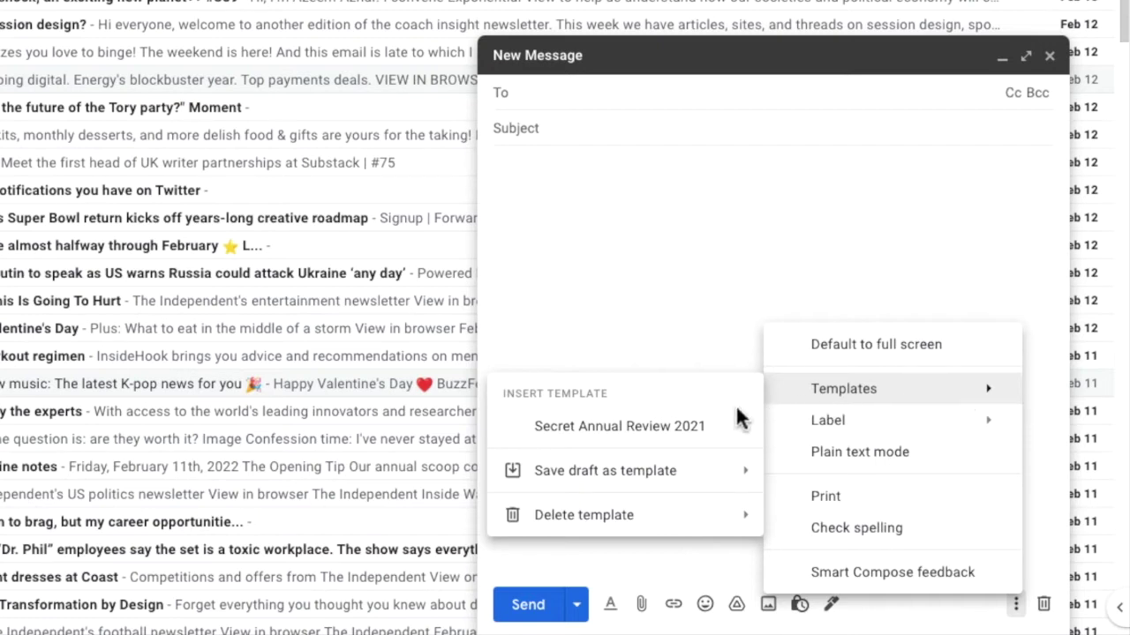
{"action": "left_click", "coordinate": [618, 426]}
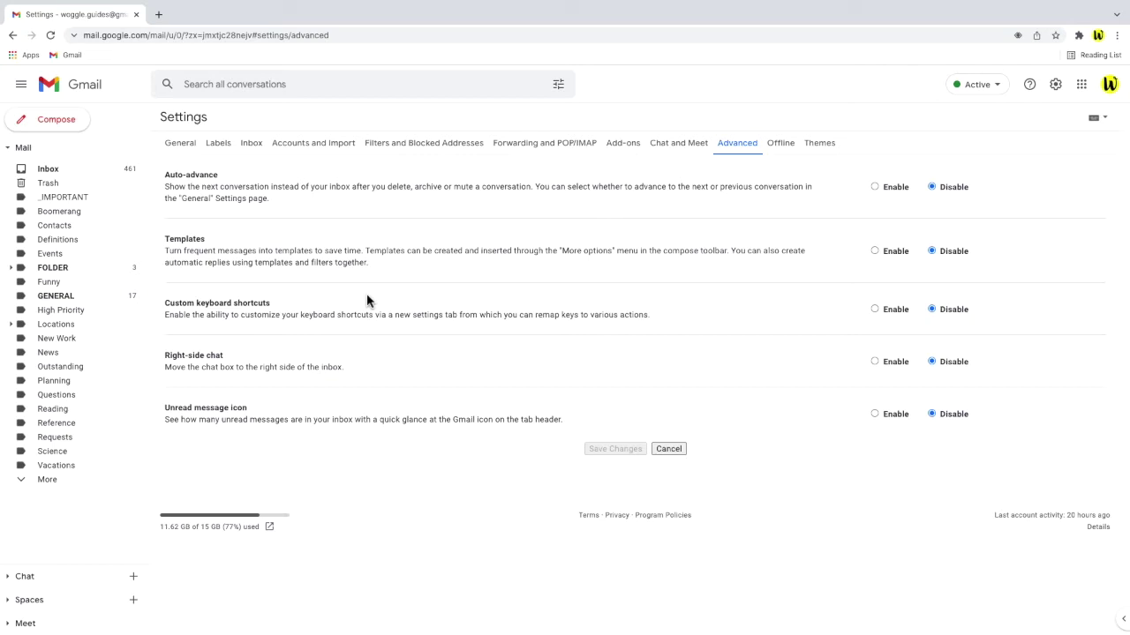
Step: Switch to the General section of Gmail's settings
{"action": "left_click", "coordinate": [196, 146]}
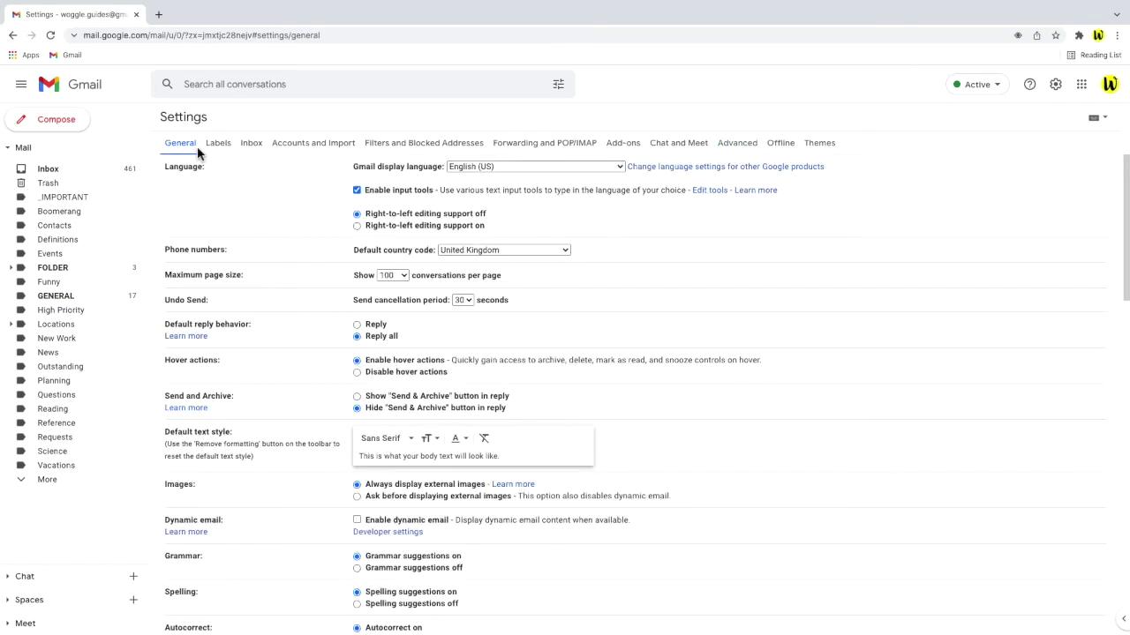
Step: Select 'Keyboard shortcuts on' in General settings and save the changes
{"action": "left_click_drag", "start_coordinate": [1125, 175], "coordinate": [1128, 424]}
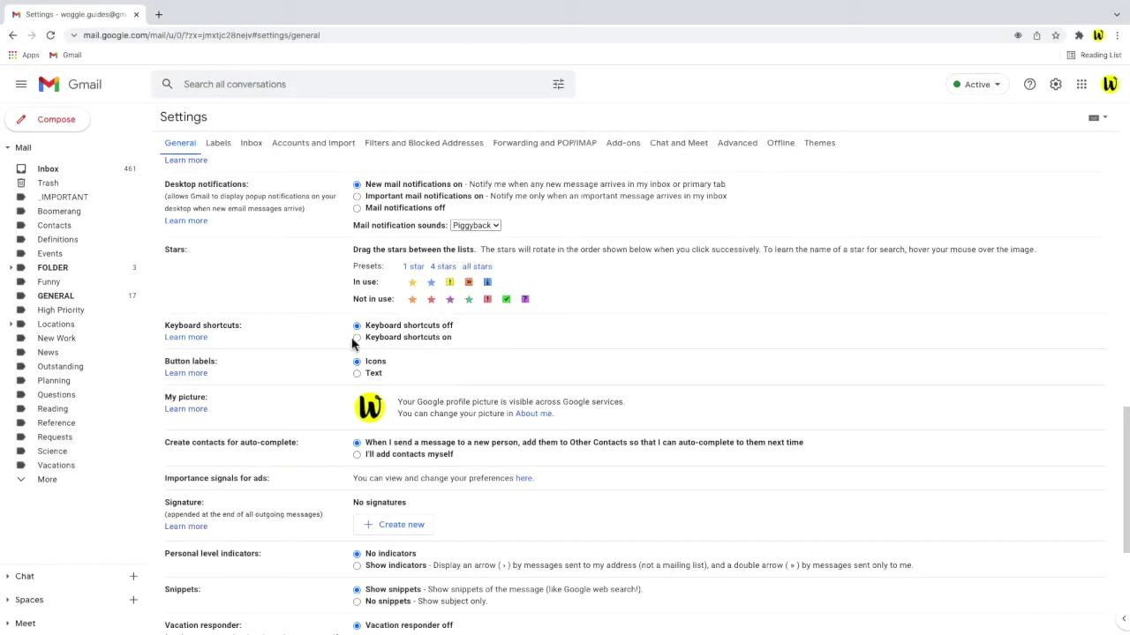
{"action": "left_click", "coordinate": [357, 338]}
{"action": "left_click_drag", "start_coordinate": [1124, 424], "coordinate": [1120, 505]}
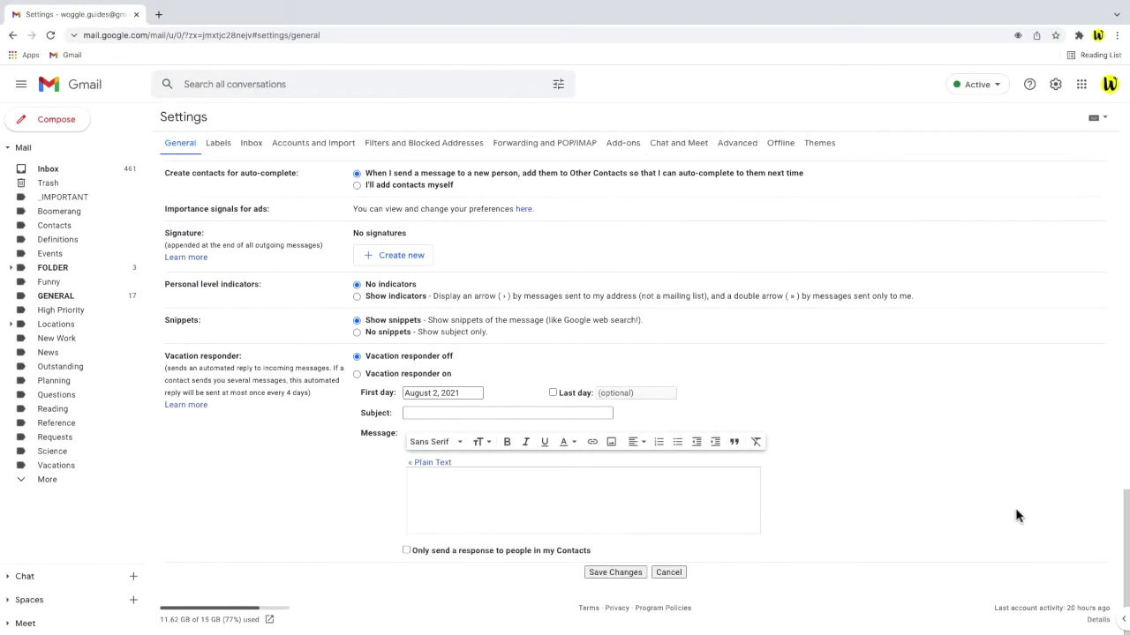
{"action": "left_click", "coordinate": [642, 574]}
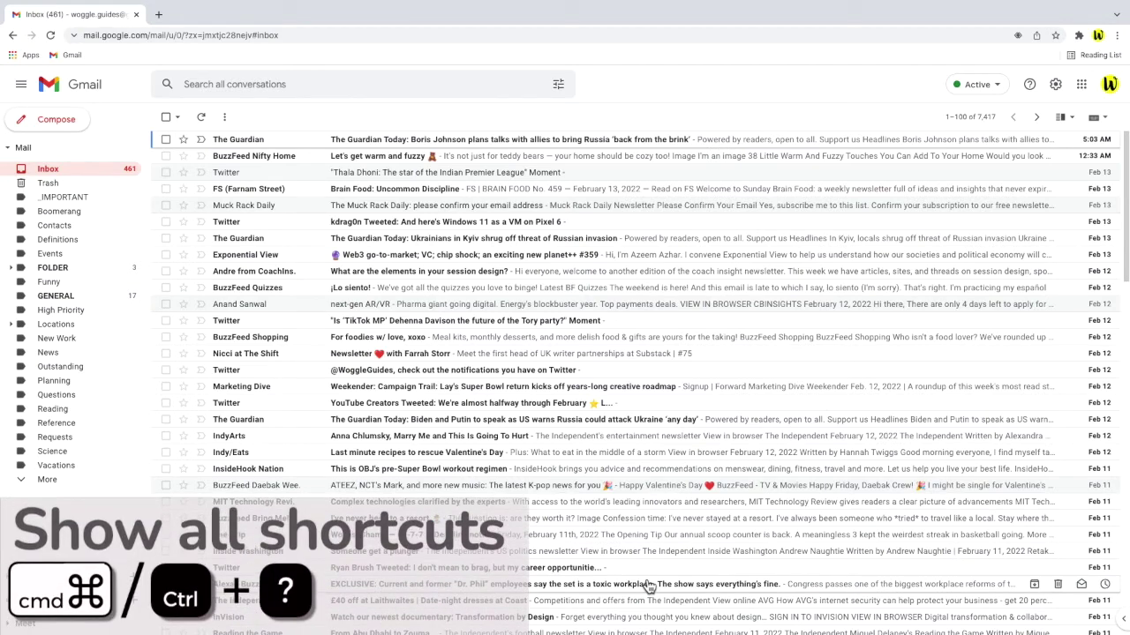
Step: Browse the keyboard shortcut overlay, close it, and compose a new email with C
{"action": "key", "text": "super+slash"}
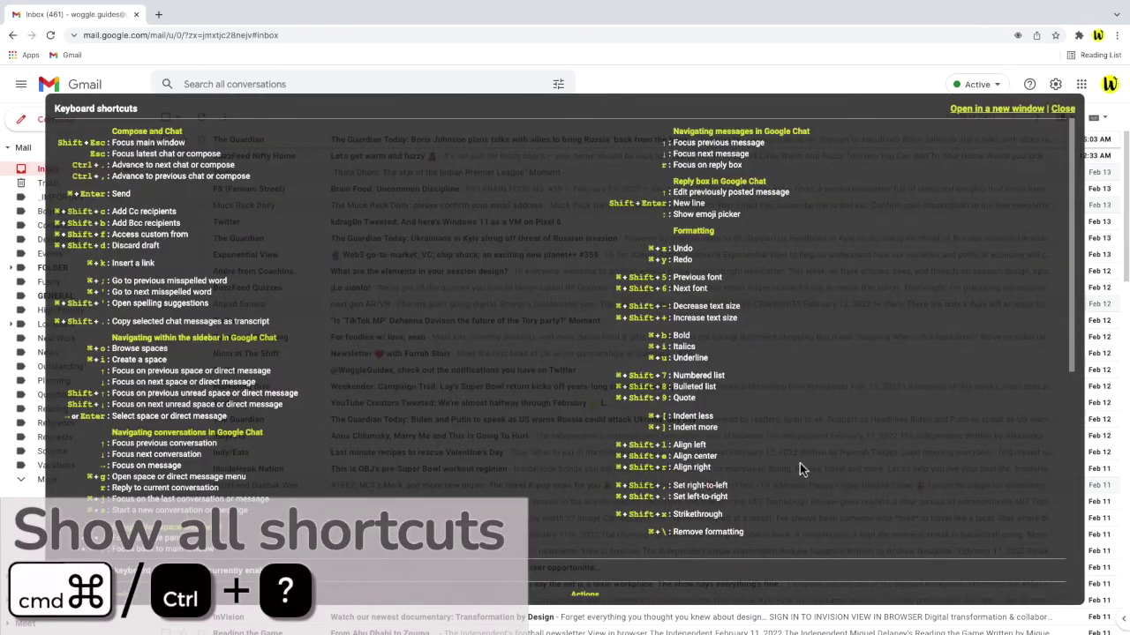
{"action": "mouse_move", "coordinate": [1066, 274]}
{"action": "left_mouse_down"}
{"action": "mouse_move", "coordinate": [1047, 511]}
{"action": "mouse_move", "coordinate": [1072, 270]}
{"action": "left_mouse_up"}
{"action": "key", "text": "Escape"}
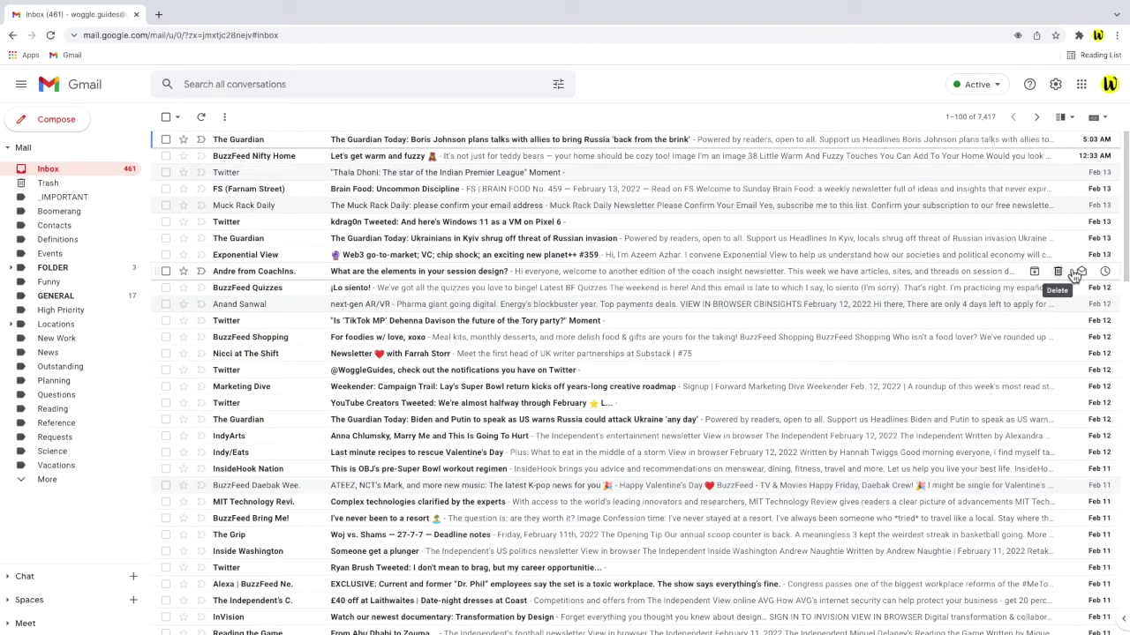
{"action": "key", "text": "c"}
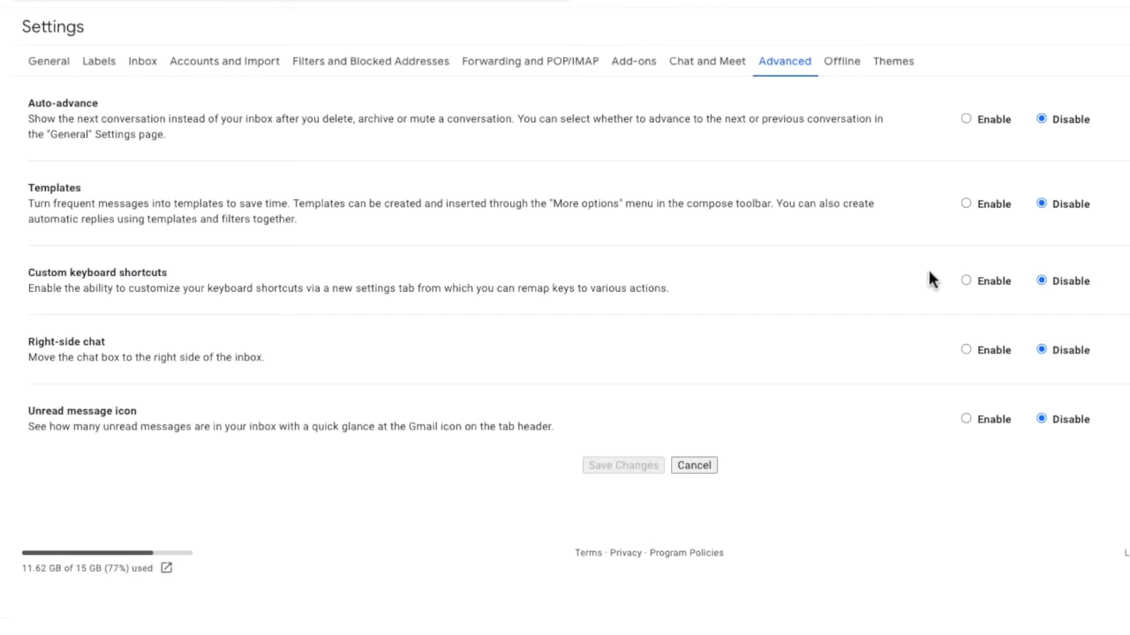
Step: Enable Custom keyboard shortcuts, then open the new Keyboard Shortcuts settings section
{"action": "left_click", "coordinate": [966, 281]}
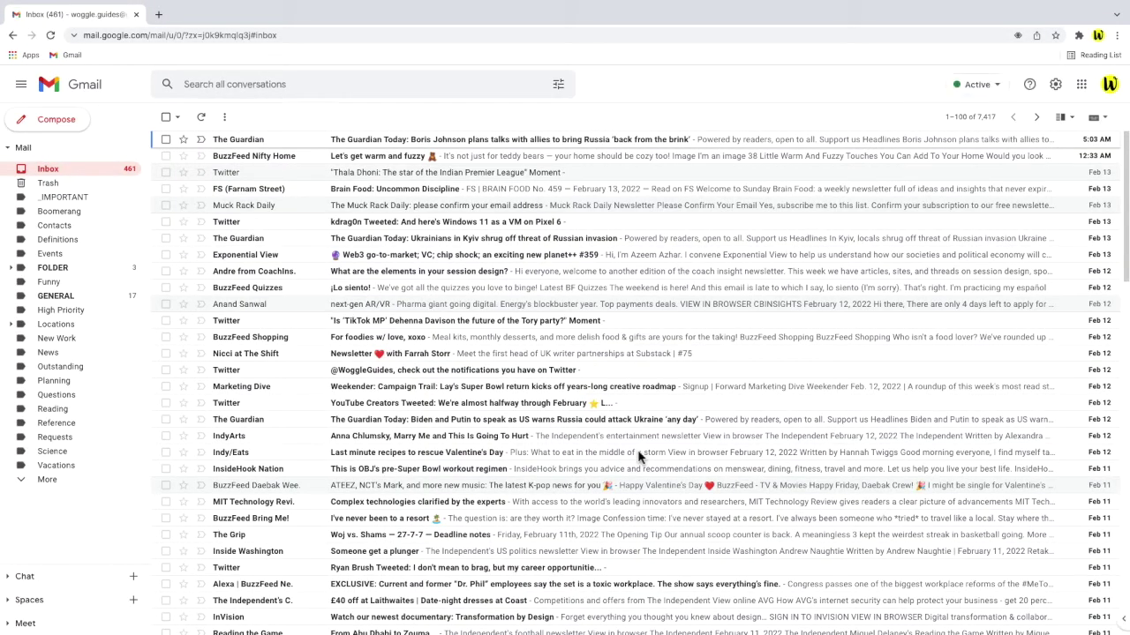
{"action": "left_click", "coordinate": [1065, 92]}
{"action": "left_click", "coordinate": [1088, 147]}
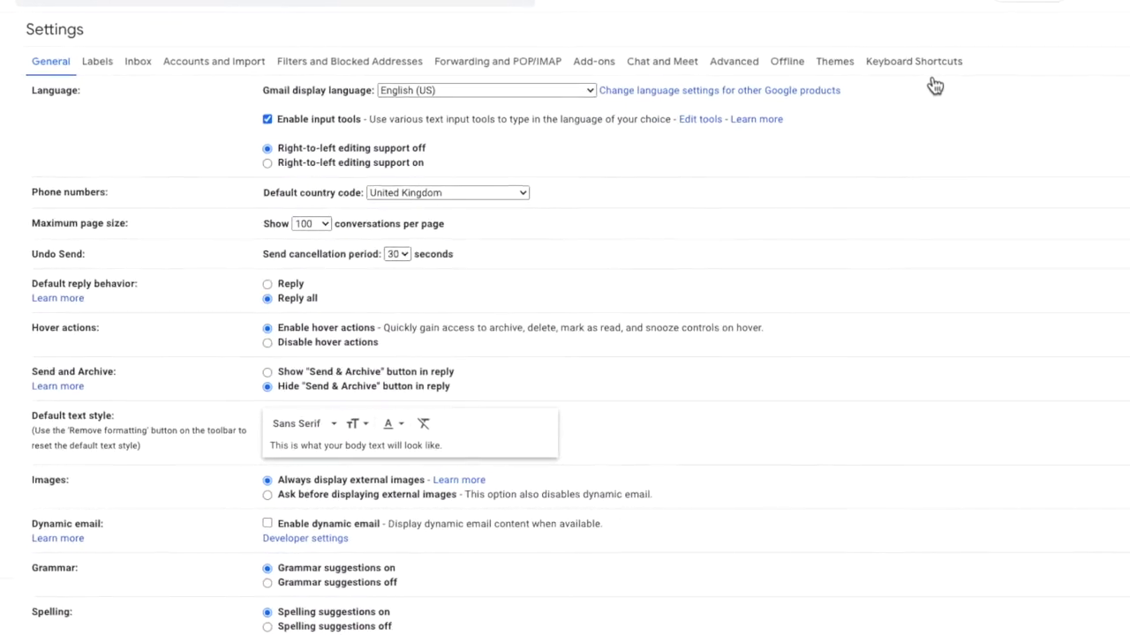
{"action": "left_click", "coordinate": [930, 75]}
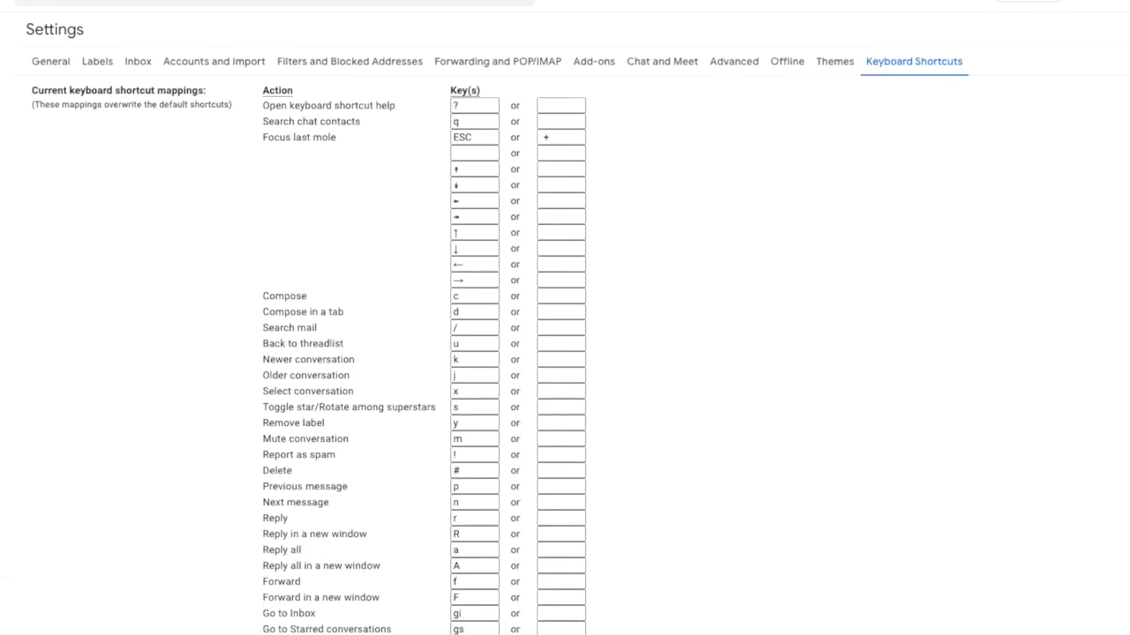
Step: Remap the Compose keyboard shortcut to n and save the custom shortcut mappings
{"action": "scroll", "coordinate": [424, 353], "scroll_direction": "down", "scroll_amount": 6}
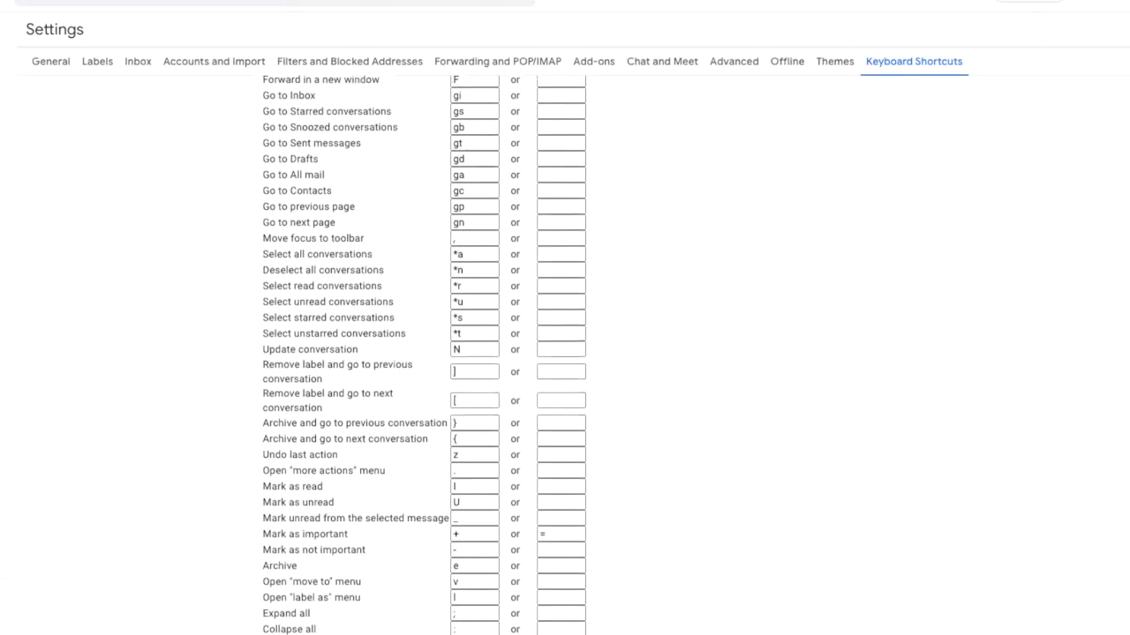
{"action": "scroll", "coordinate": [424, 353], "scroll_direction": "up", "scroll_amount": 5}
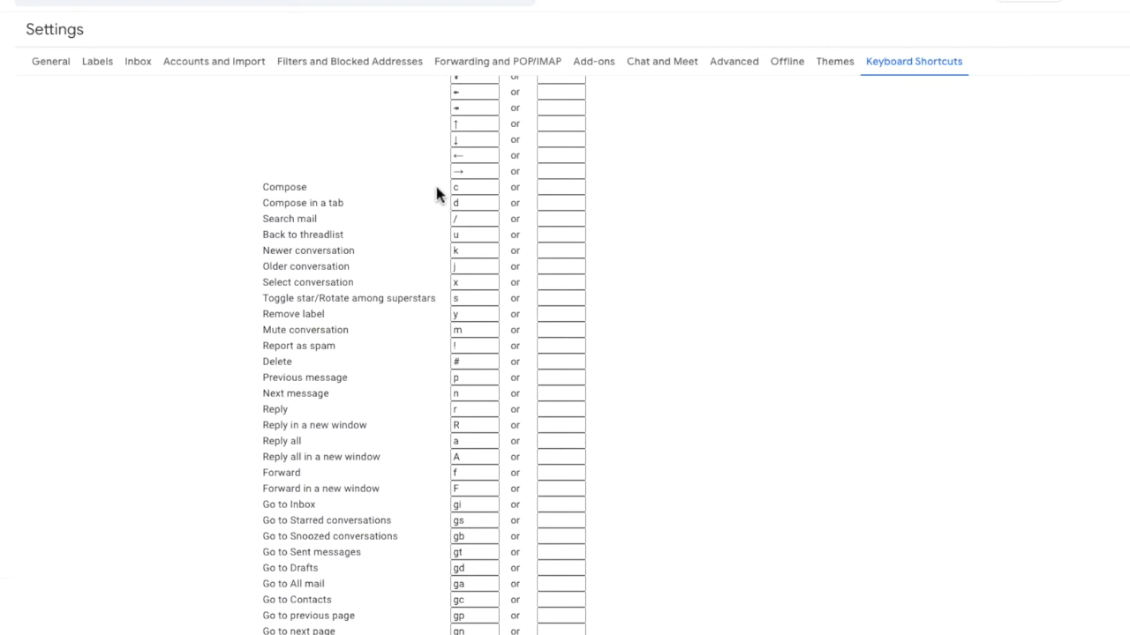
{"action": "left_click", "coordinate": [459, 186]}
{"action": "scroll", "coordinate": [565, 352], "scroll_direction": "down", "scroll_amount": 8}
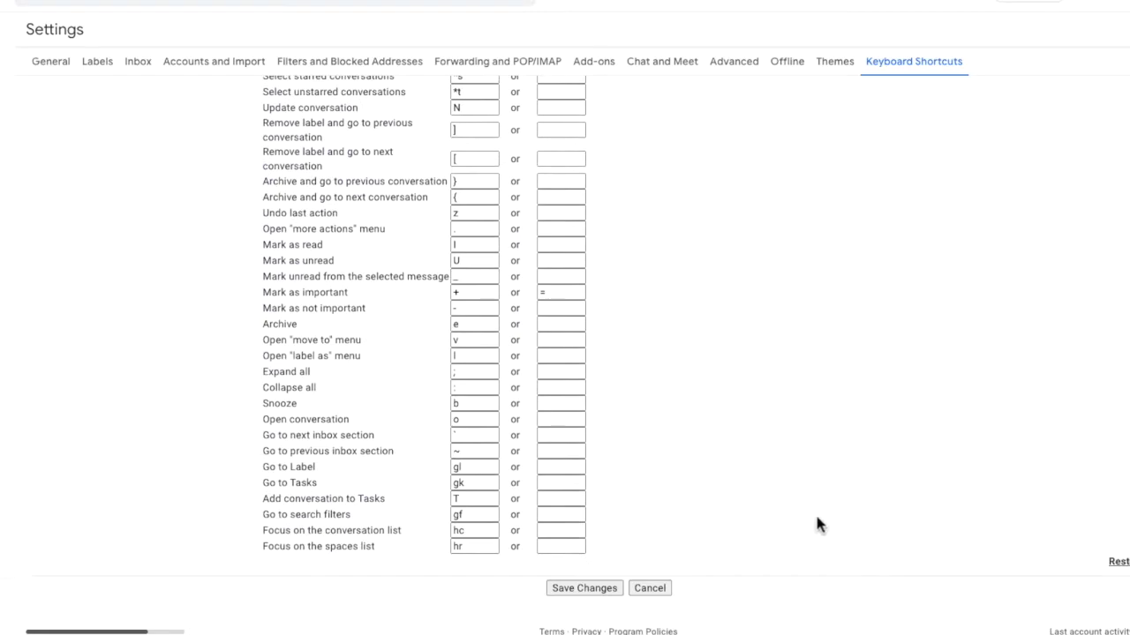
{"action": "left_click", "coordinate": [609, 591]}
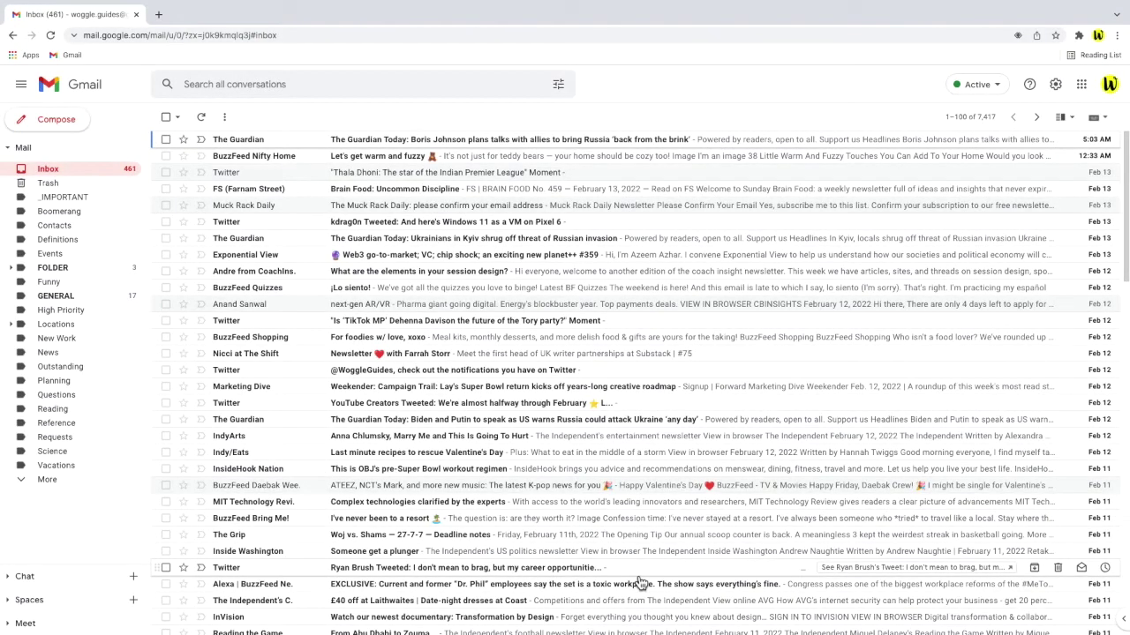
Step: Start a new message with the remapped n shortcut
{"action": "key", "text": "n"}
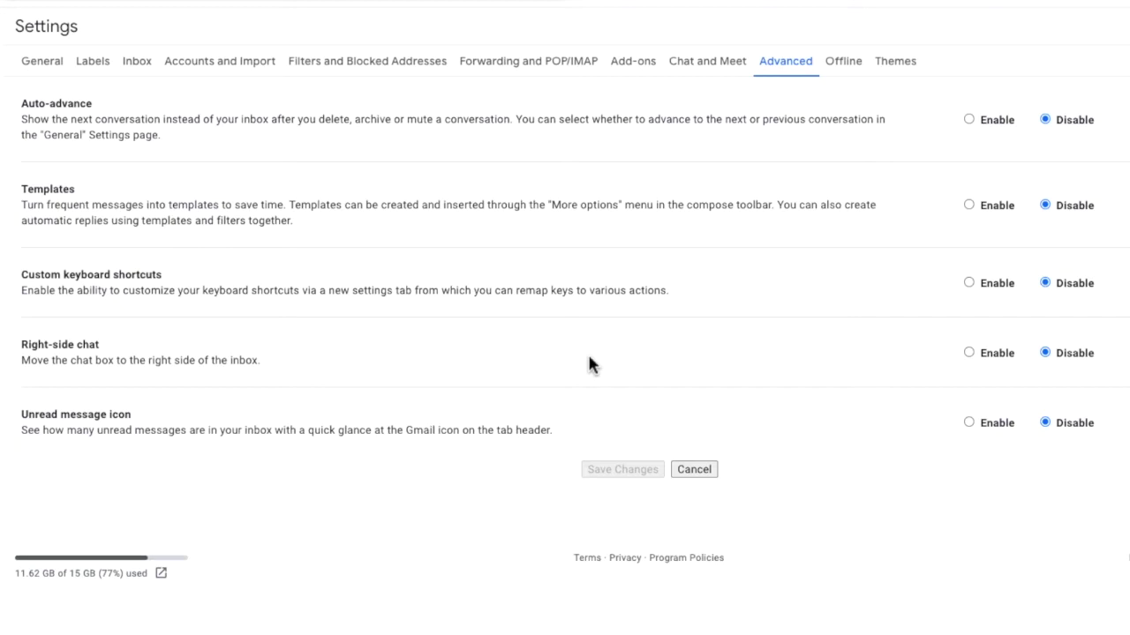
Step: Set Right-side chat to Enable in the Advanced settings
{"action": "left_click", "coordinate": [968, 352]}
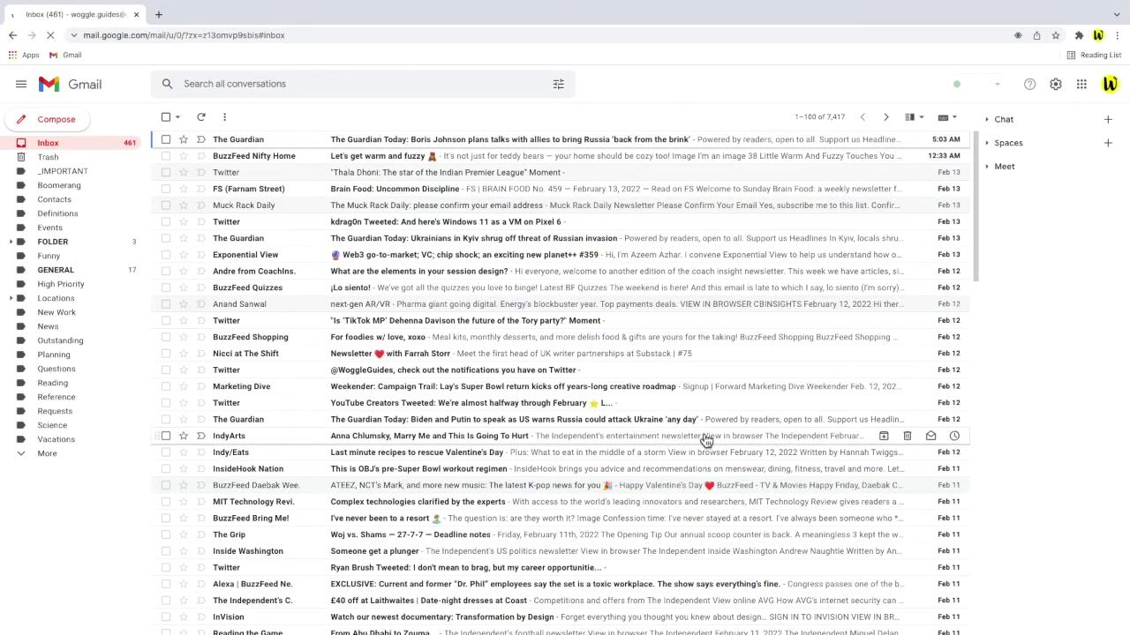
Step: Expand the Meet, Spaces and Chat sections of the right-side panel
{"action": "left_click", "coordinate": [987, 167]}
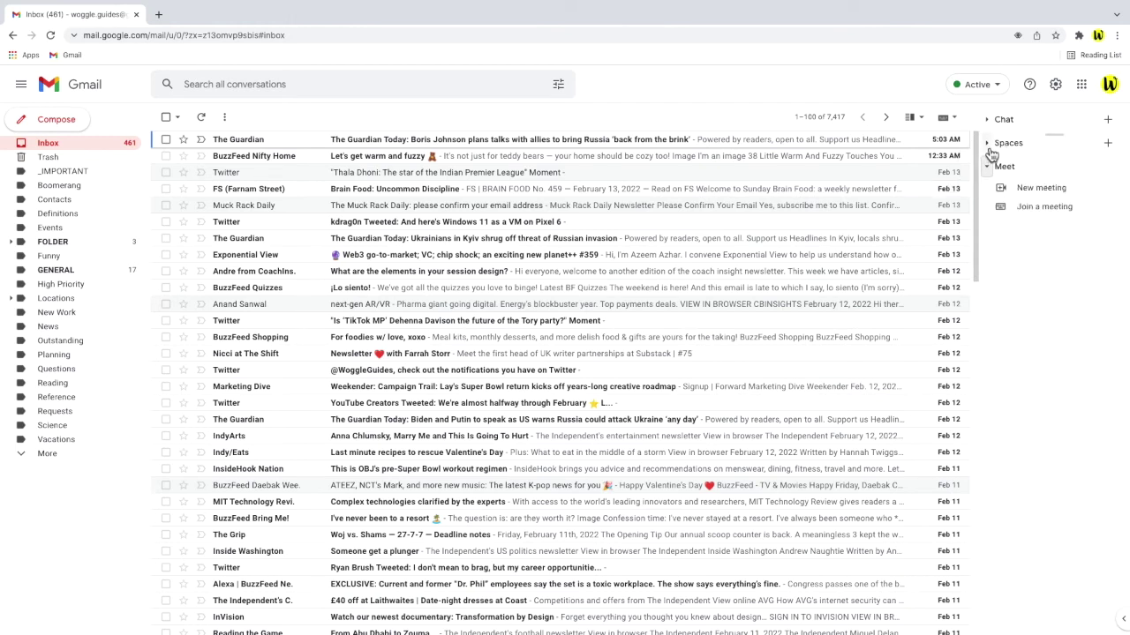
{"action": "left_click", "coordinate": [987, 146]}
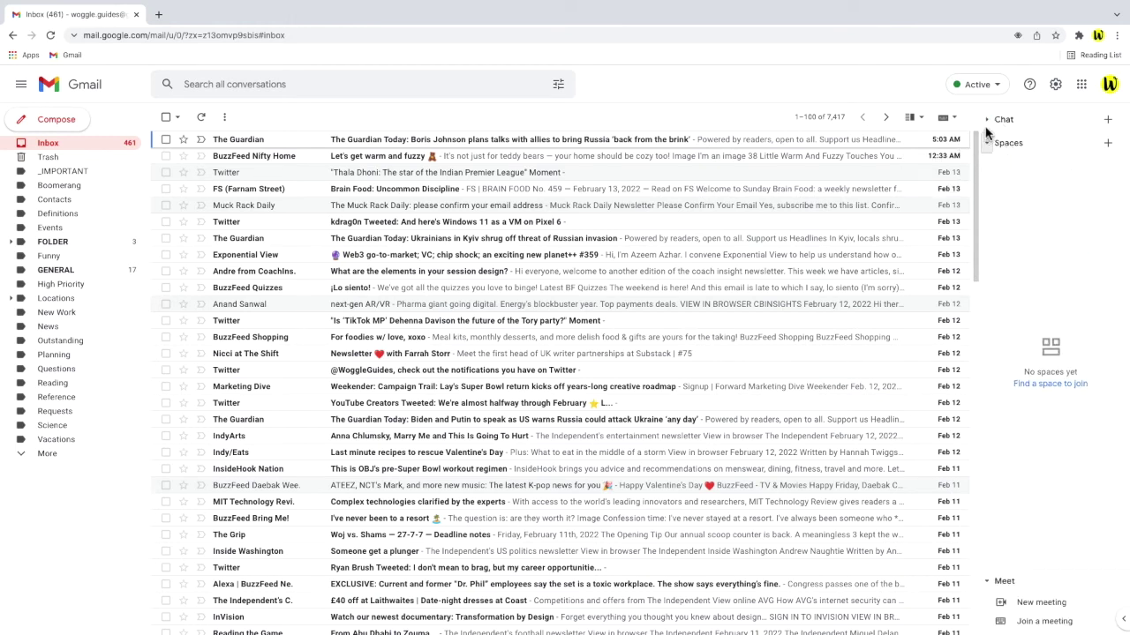
{"action": "left_click", "coordinate": [989, 126]}
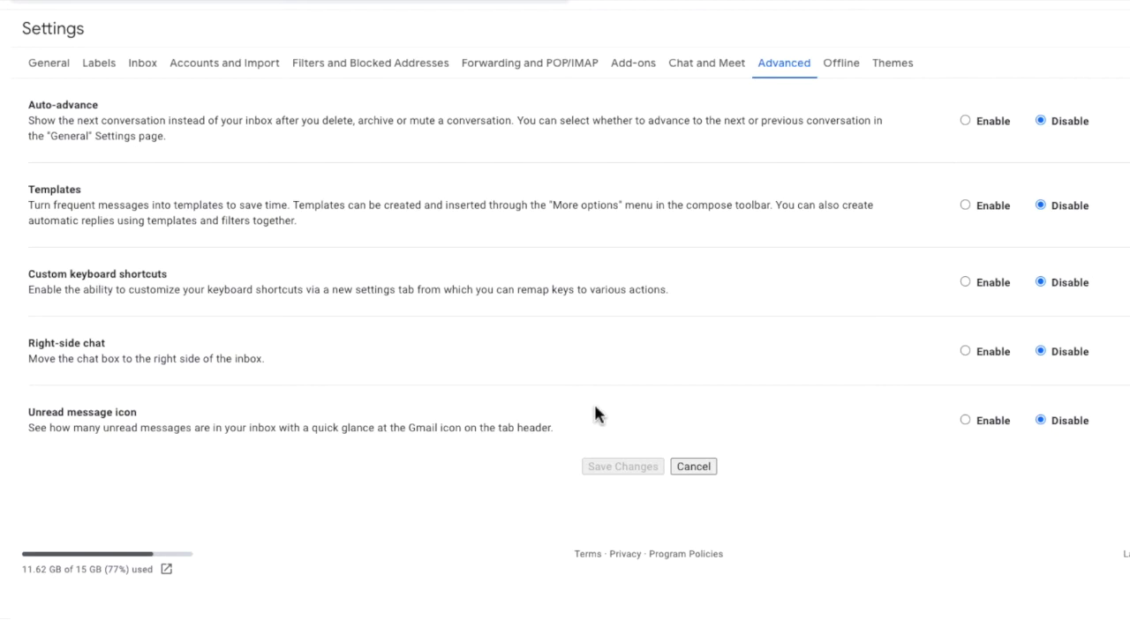
Step: Enable the Unread message icon setting, then open a new browser tab
{"action": "left_click", "coordinate": [964, 421]}
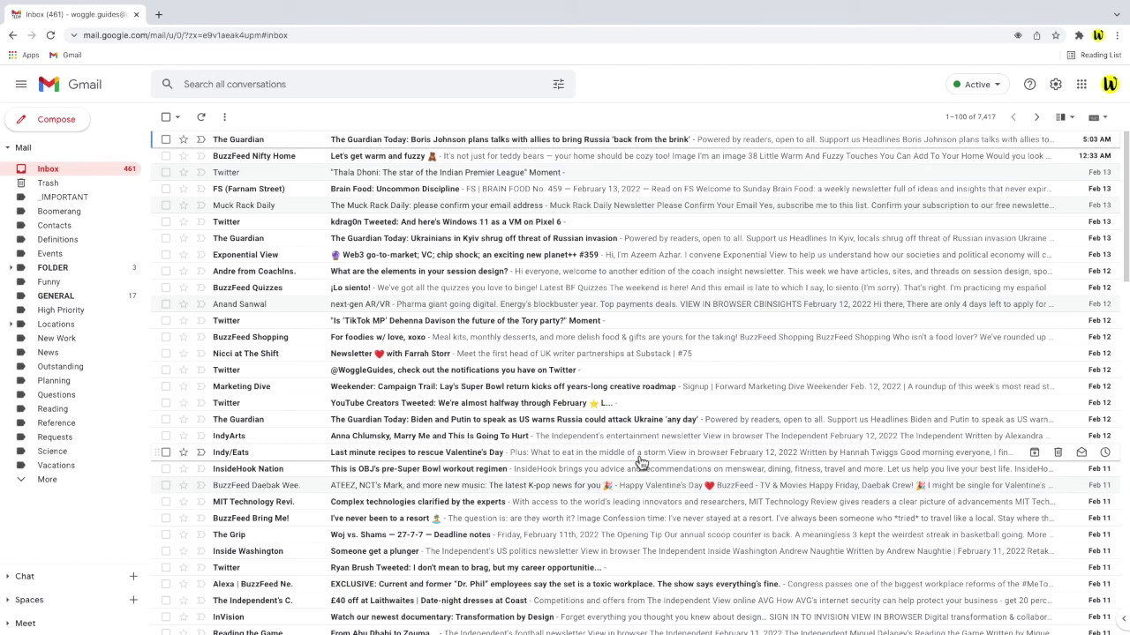
{"action": "left_click", "coordinate": [160, 15]}
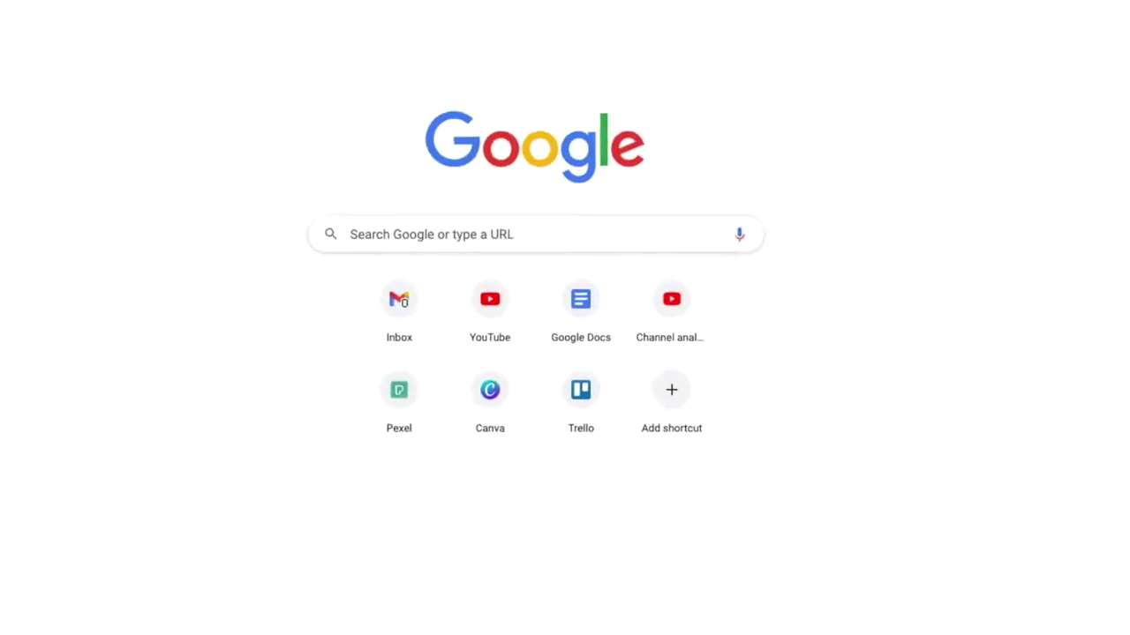